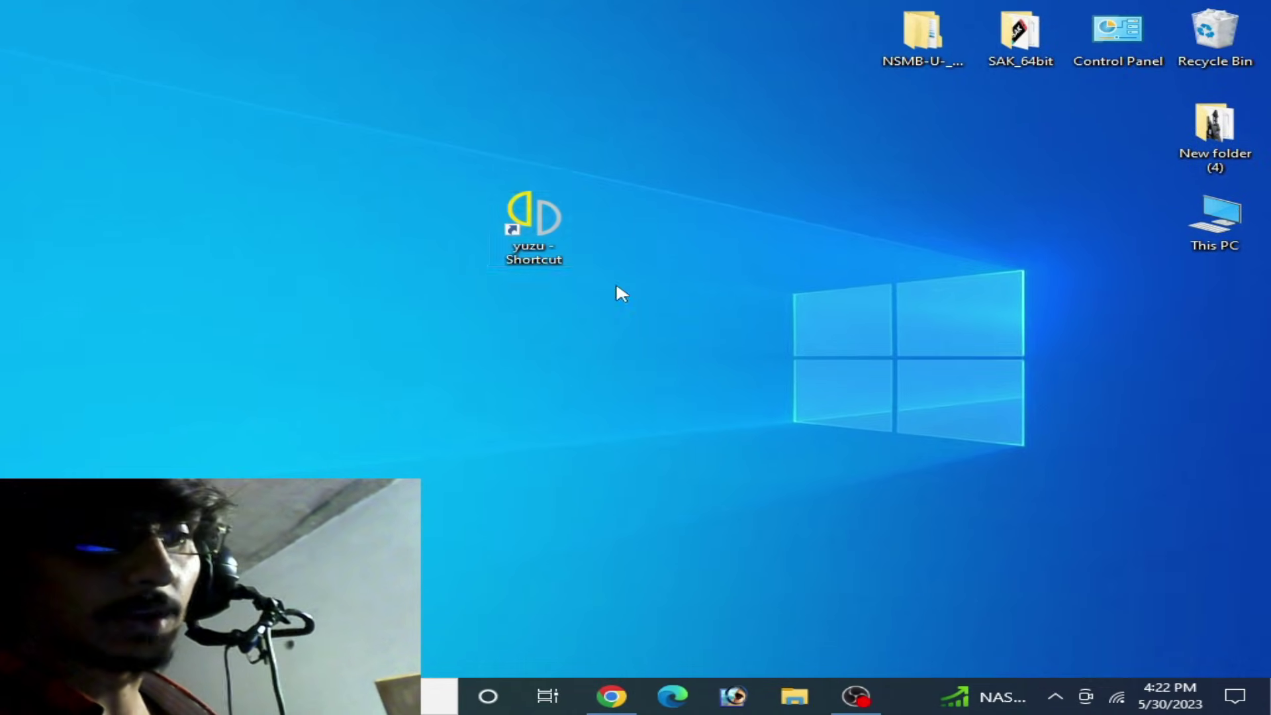
Step: Check the New Super Mario Bros. U Deluxe game file inside the desktop folder NSMB-U-_NSP and close the folder
double_click(925, 64)
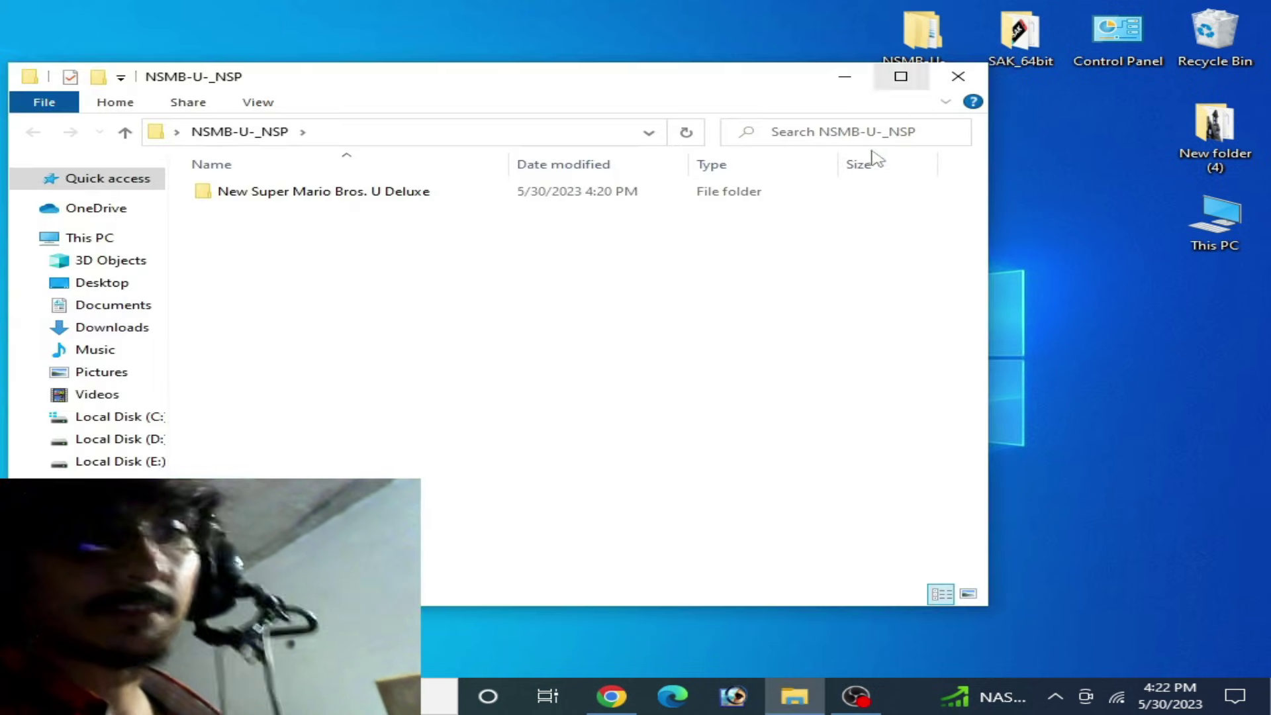
double_click(360, 194)
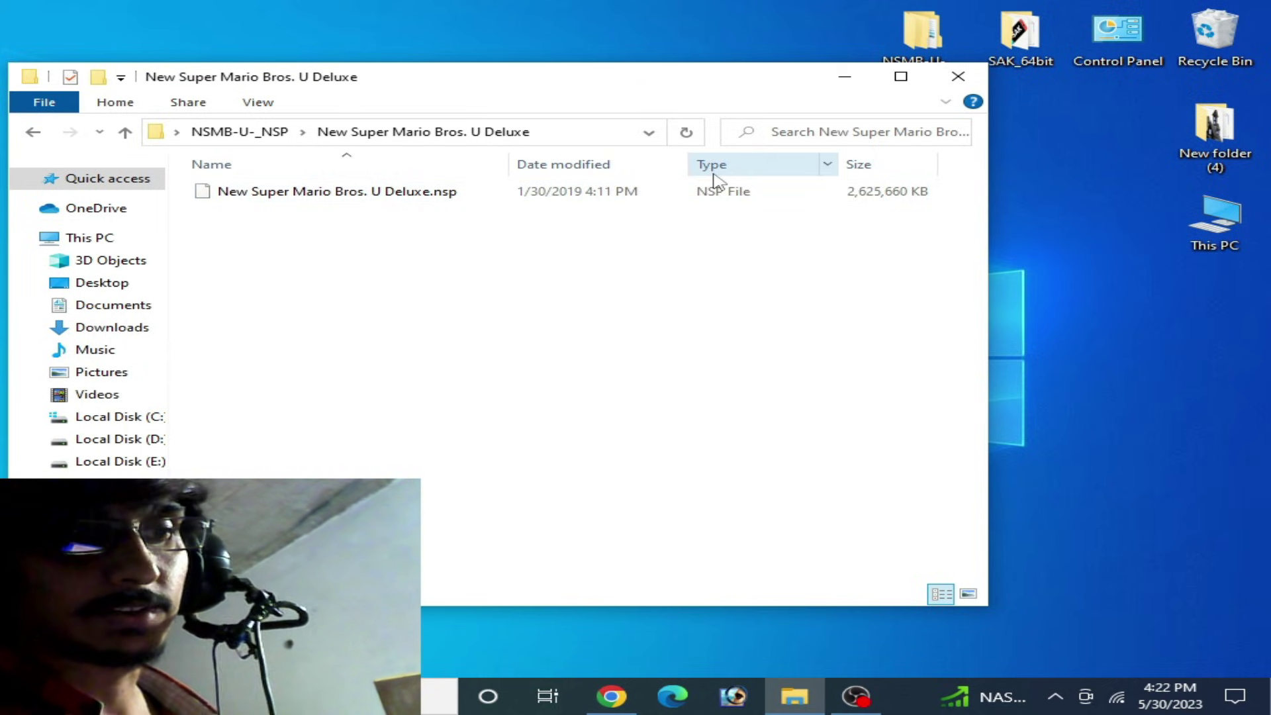
click(958, 77)
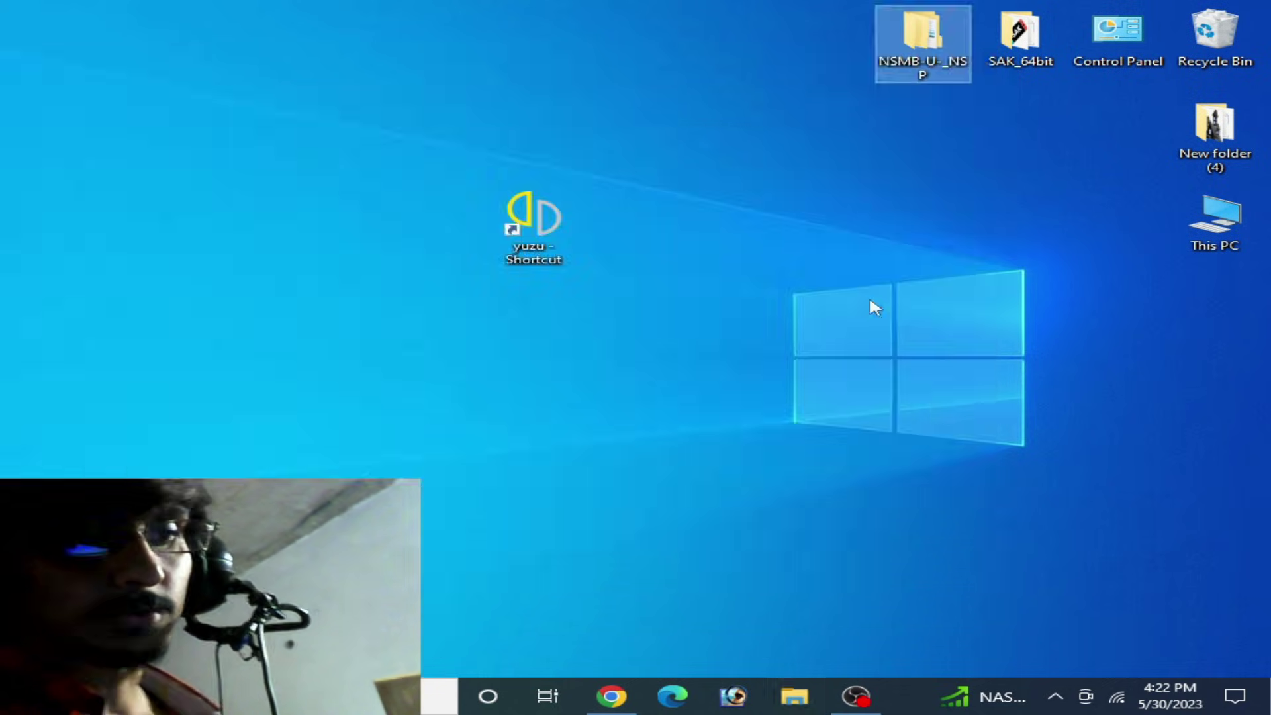
Step: Launch yuzu and open the keys folder inside its data folder, placing the folder window lower on the desktop
click(526, 232)
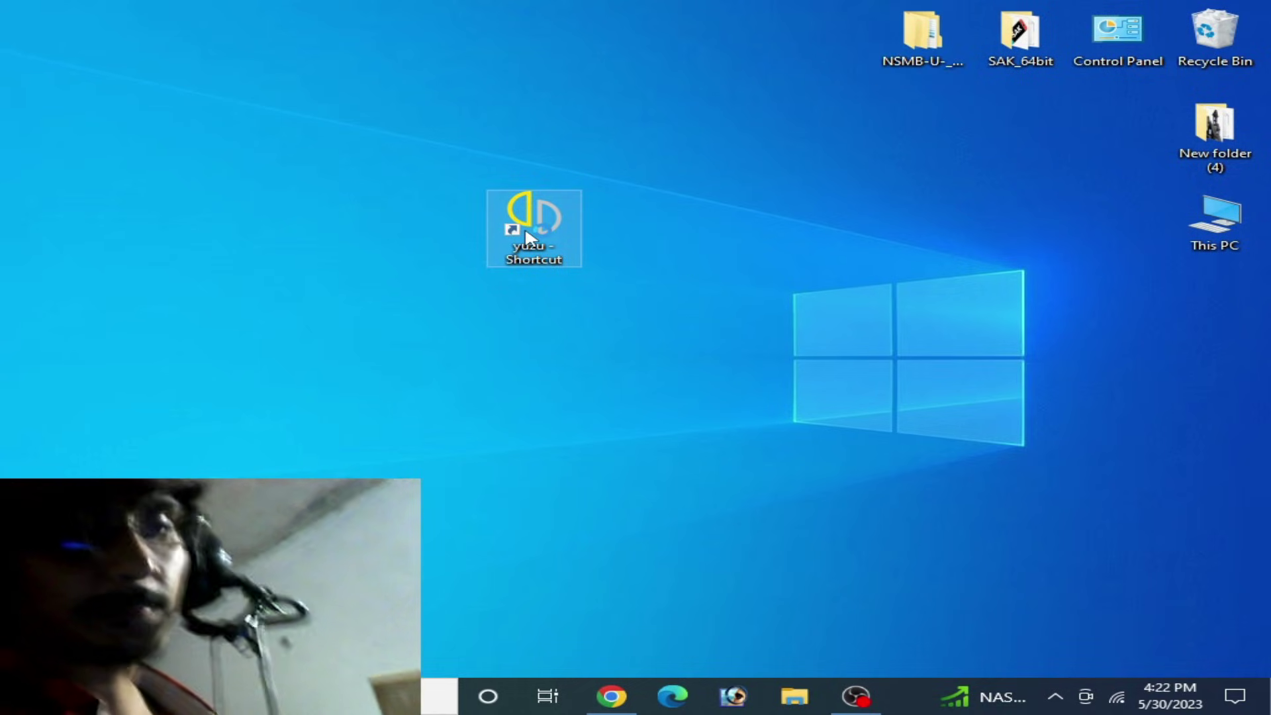
double_click(527, 232)
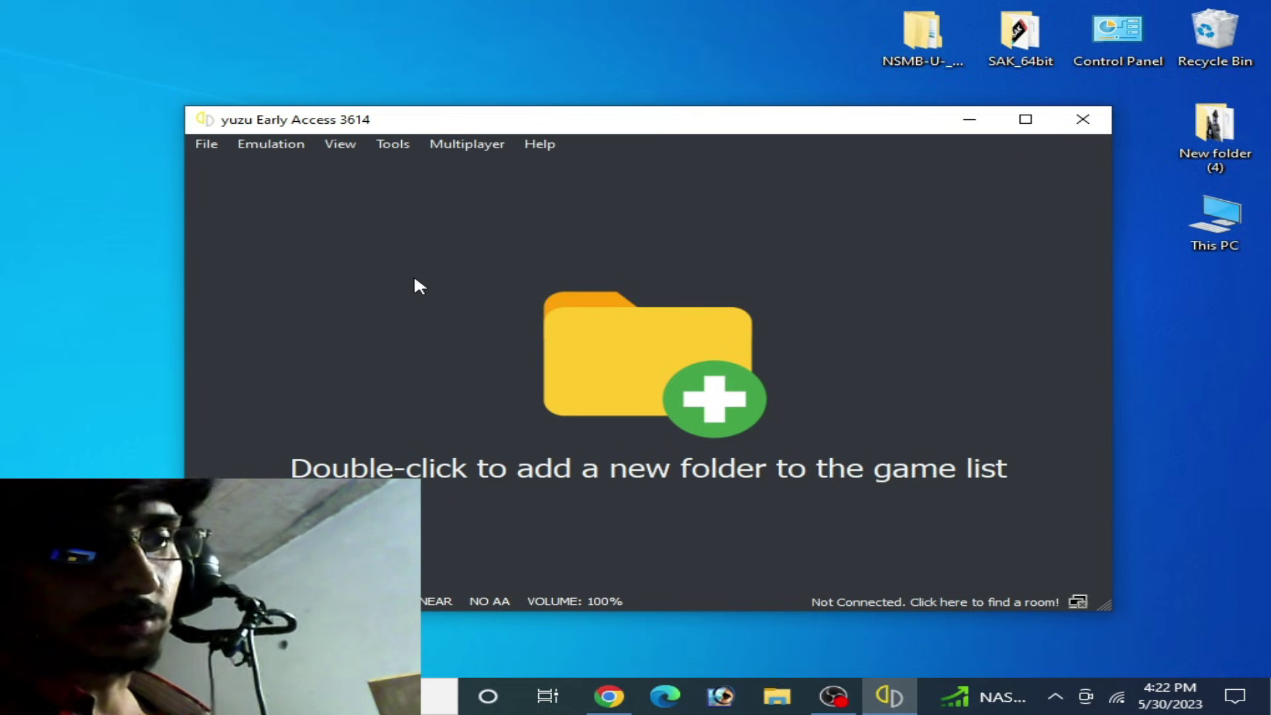
click(207, 143)
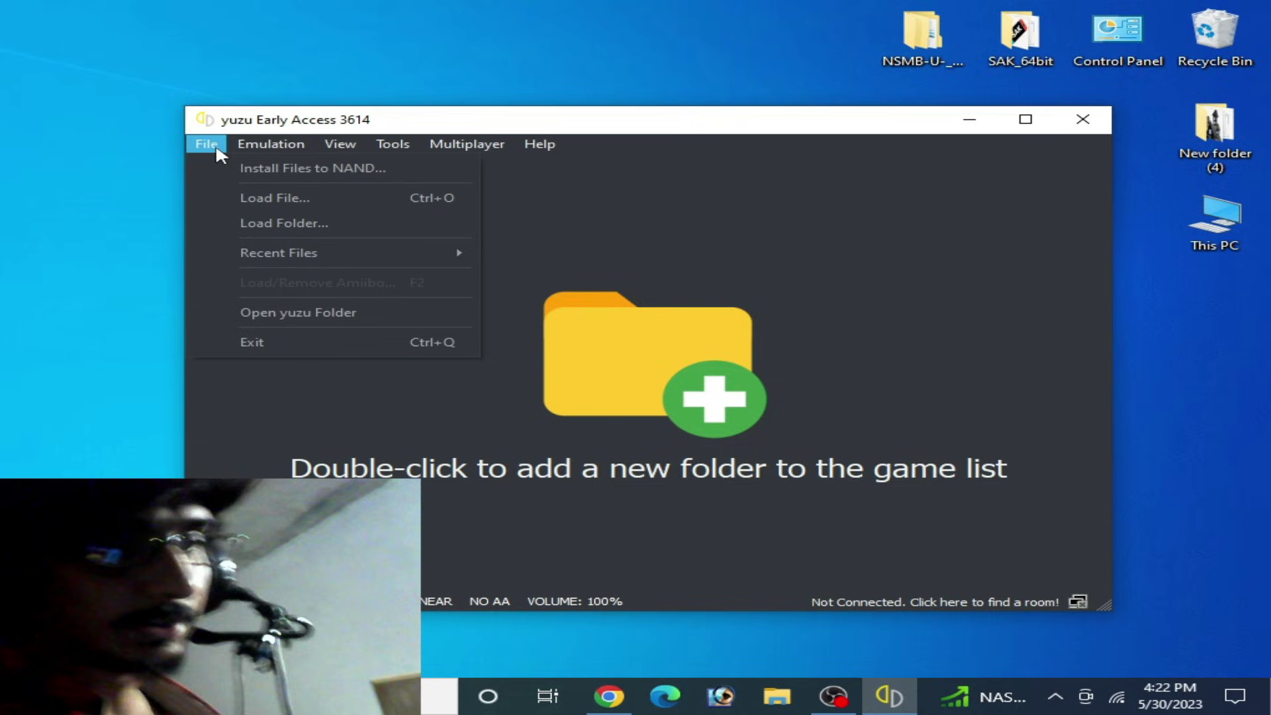
click(285, 314)
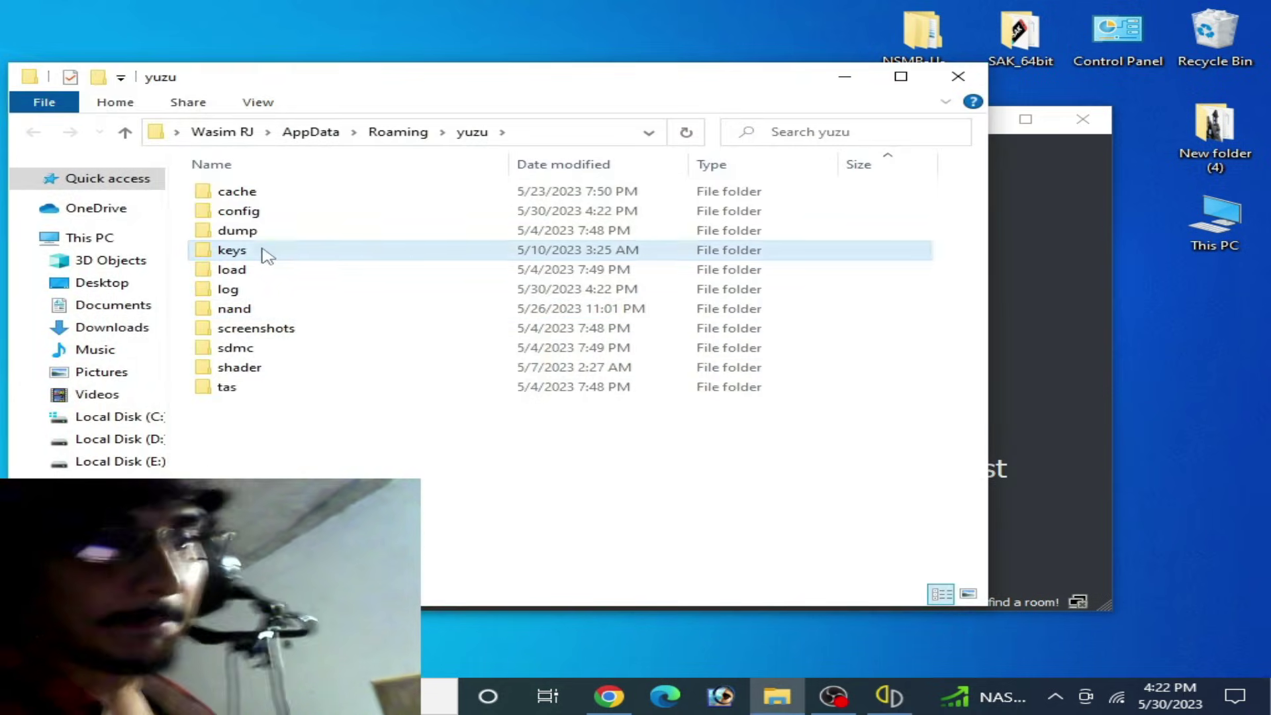
double_click(267, 256)
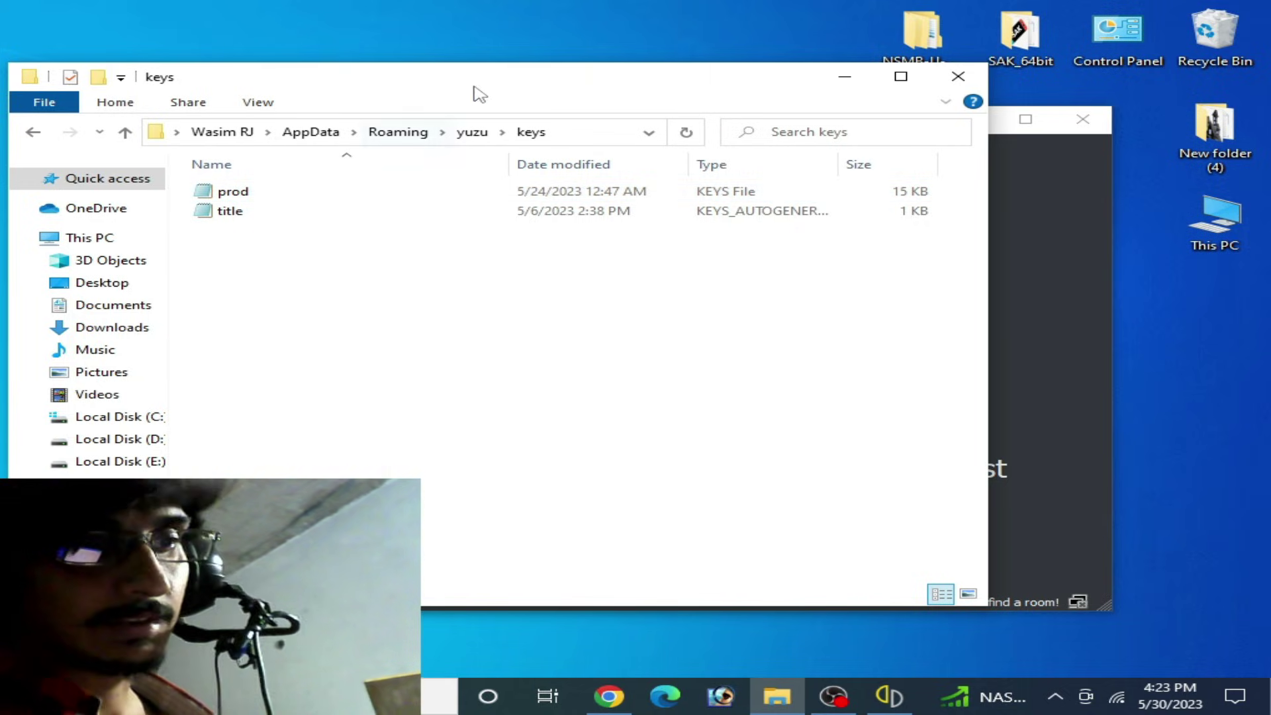
drag(476, 85, 507, 222)
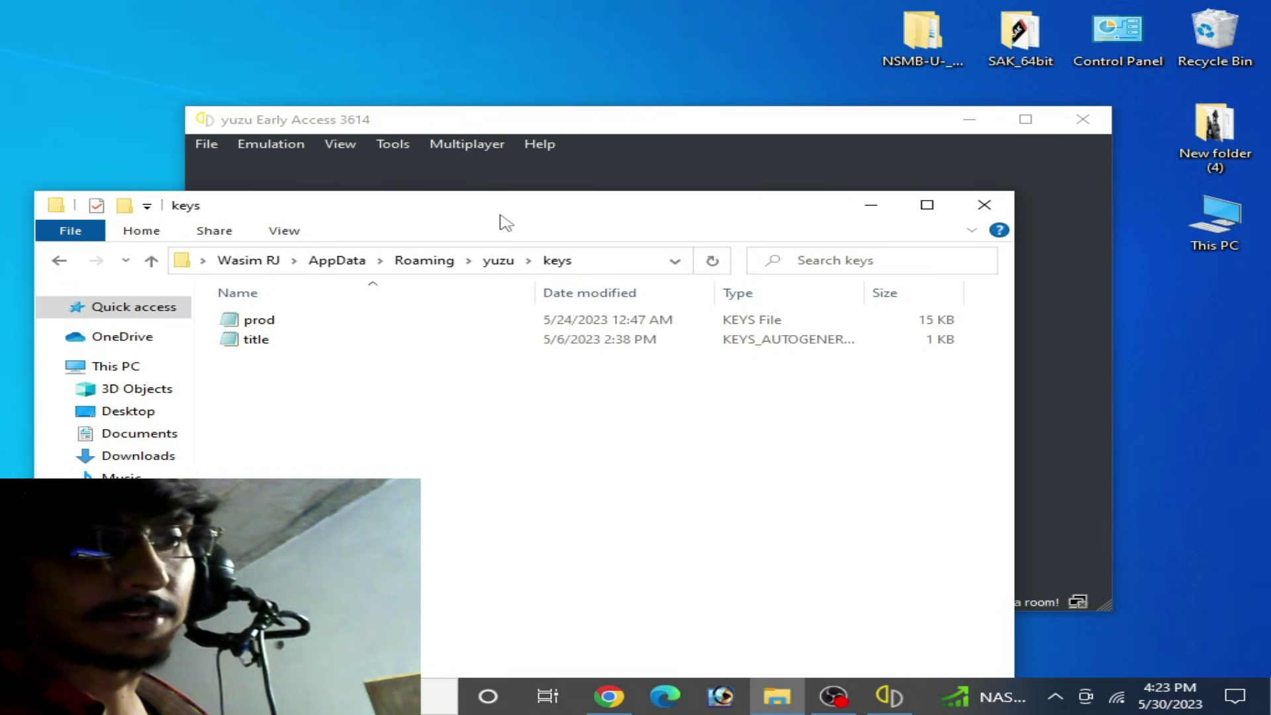
Step: Move the yuzu window off the desktop folders, check the file type of the game in NSMB-U-_NSP, and close that folder
click(629, 129)
drag(630, 128, 591, 276)
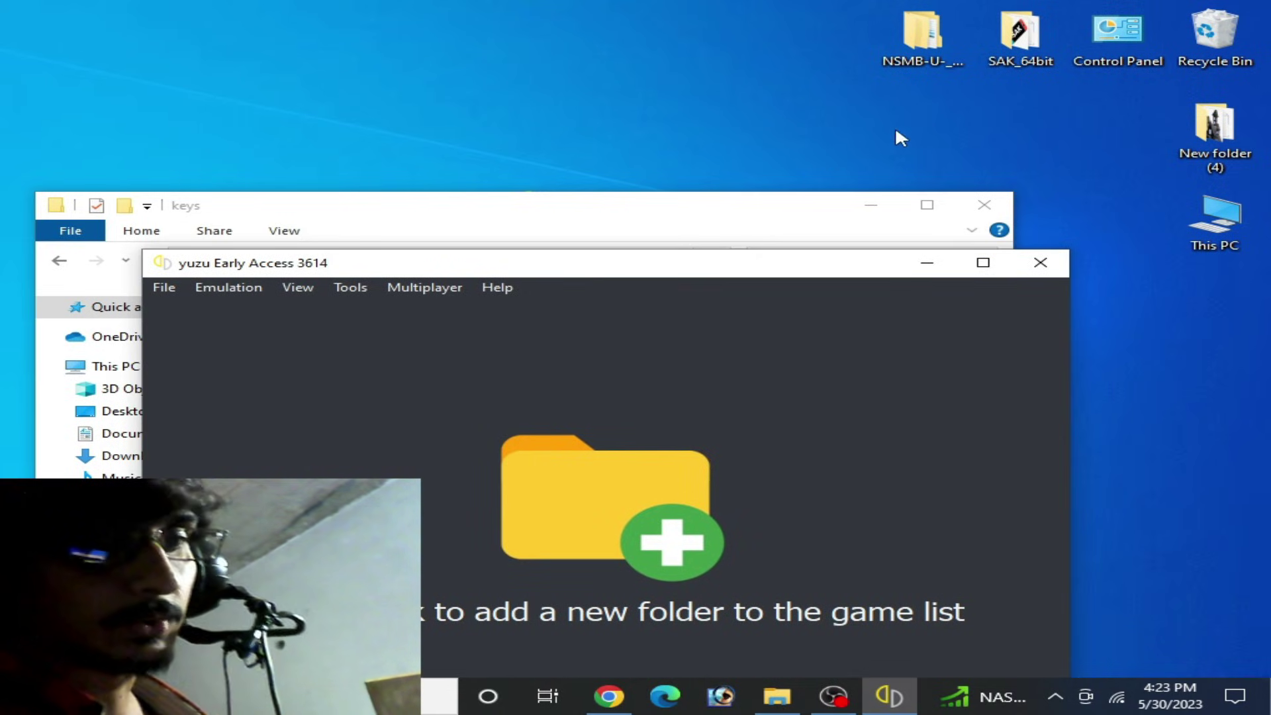
double_click(924, 57)
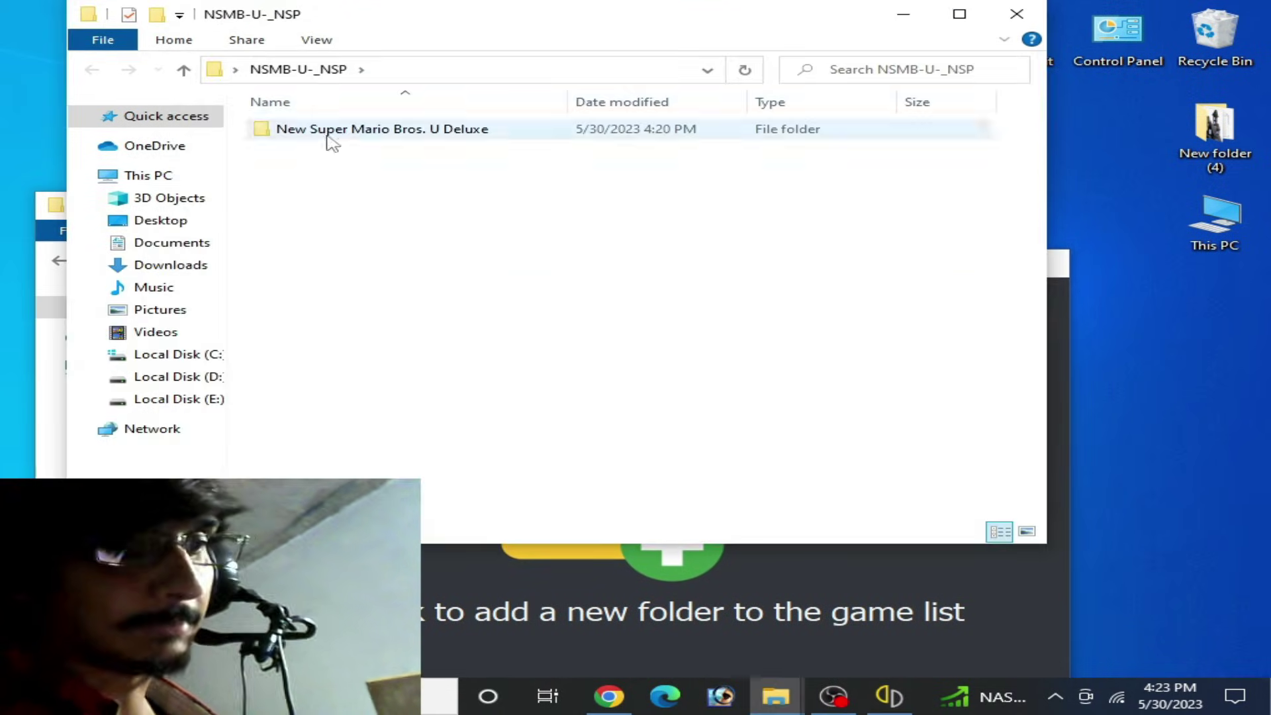
double_click(332, 132)
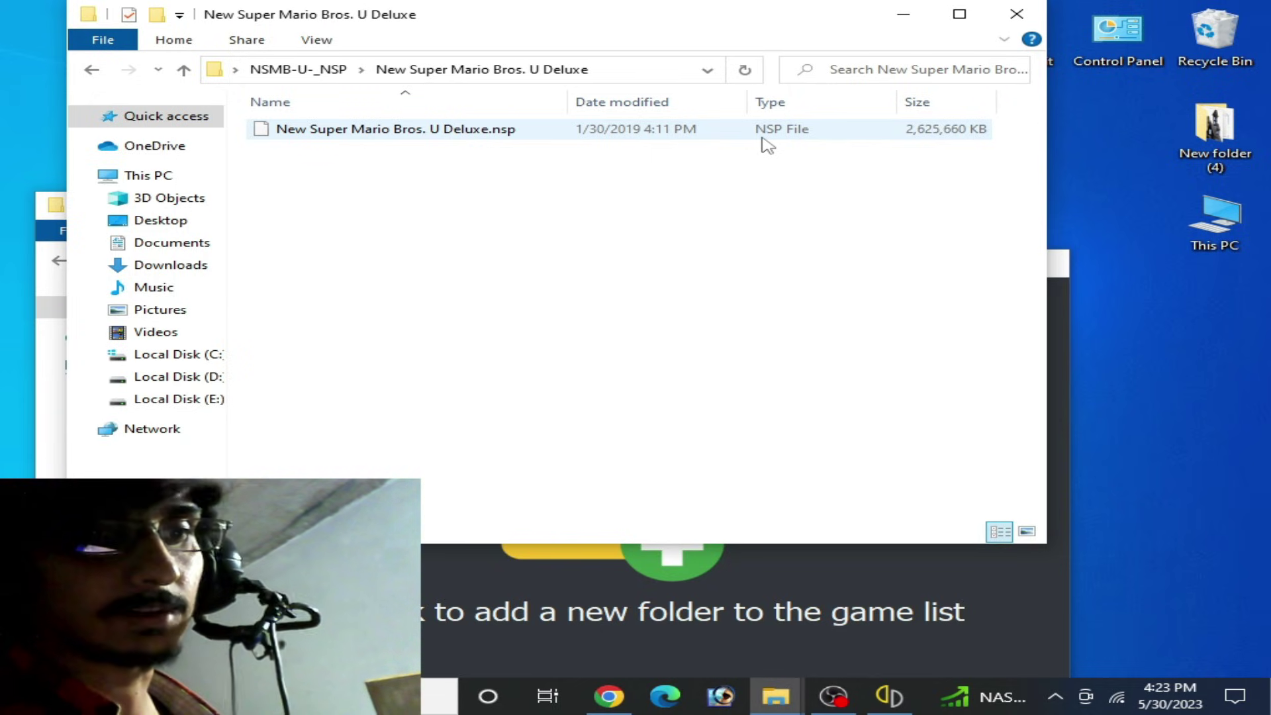
drag(647, 28, 840, 170)
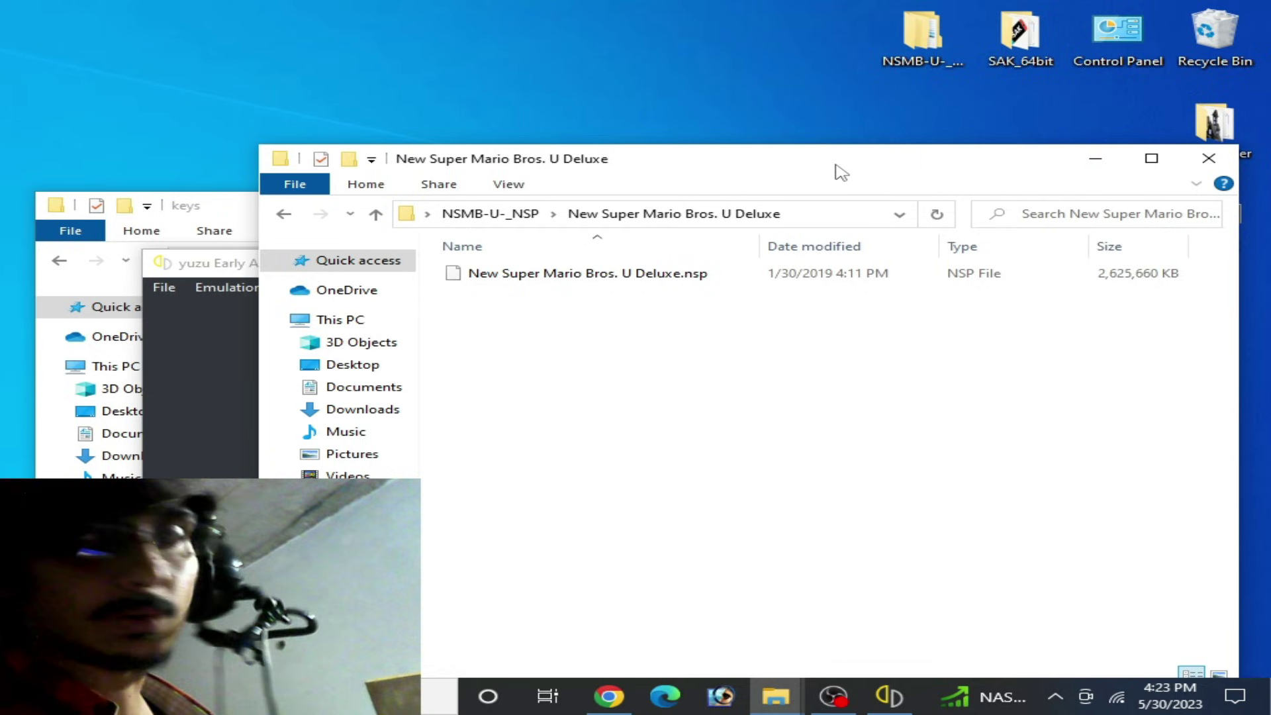
click(1210, 161)
Step: Return to the keys folder and delete the autogenerated title keys file from it
drag(489, 258, 574, 205)
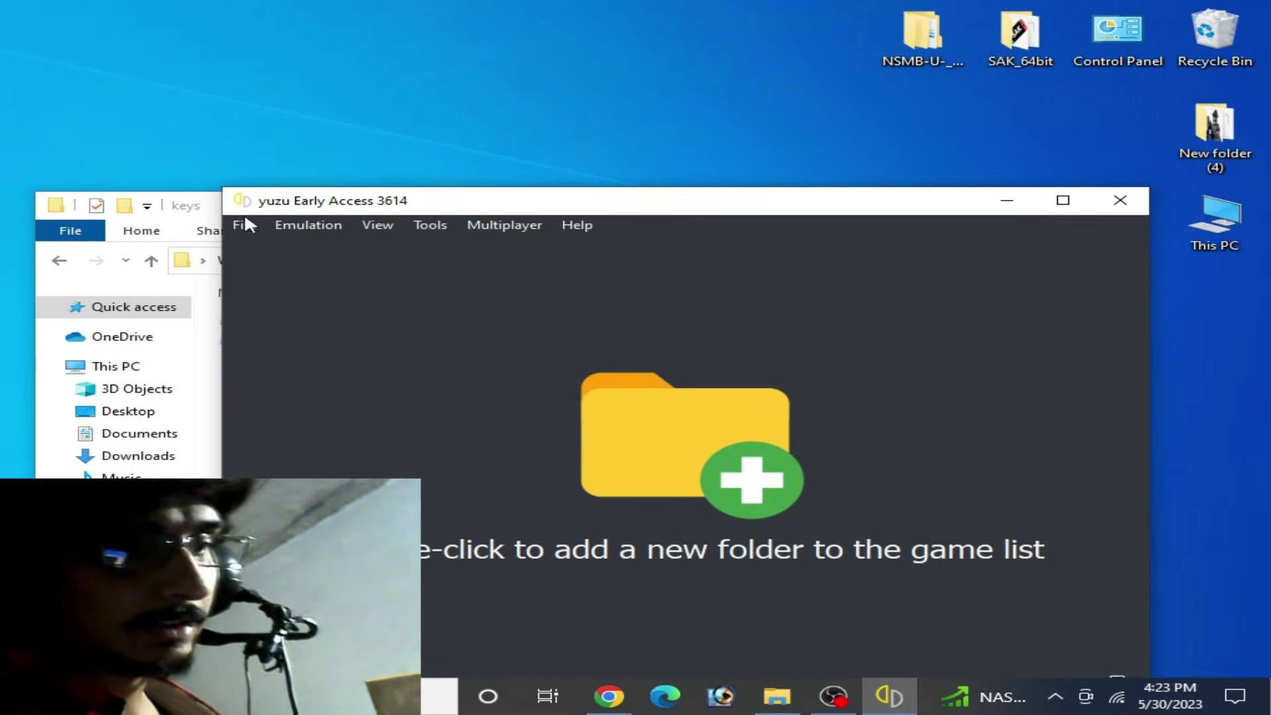
click(189, 199)
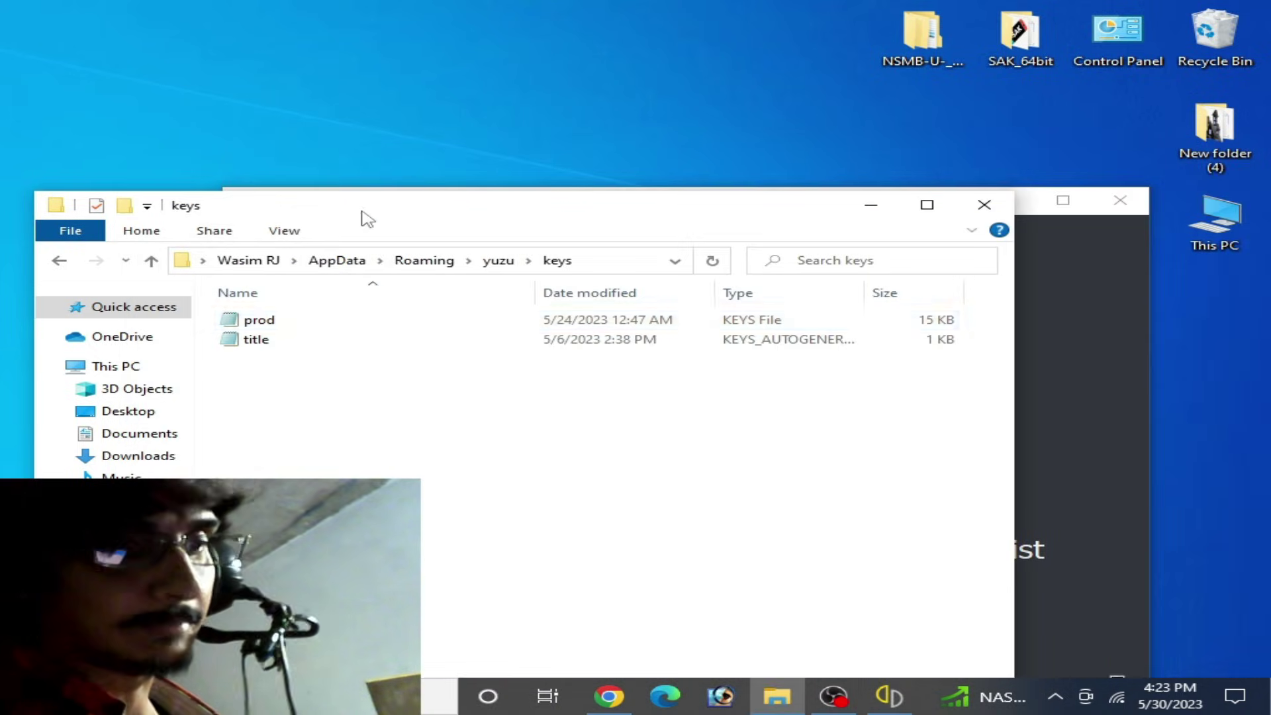
drag(363, 216, 404, 123)
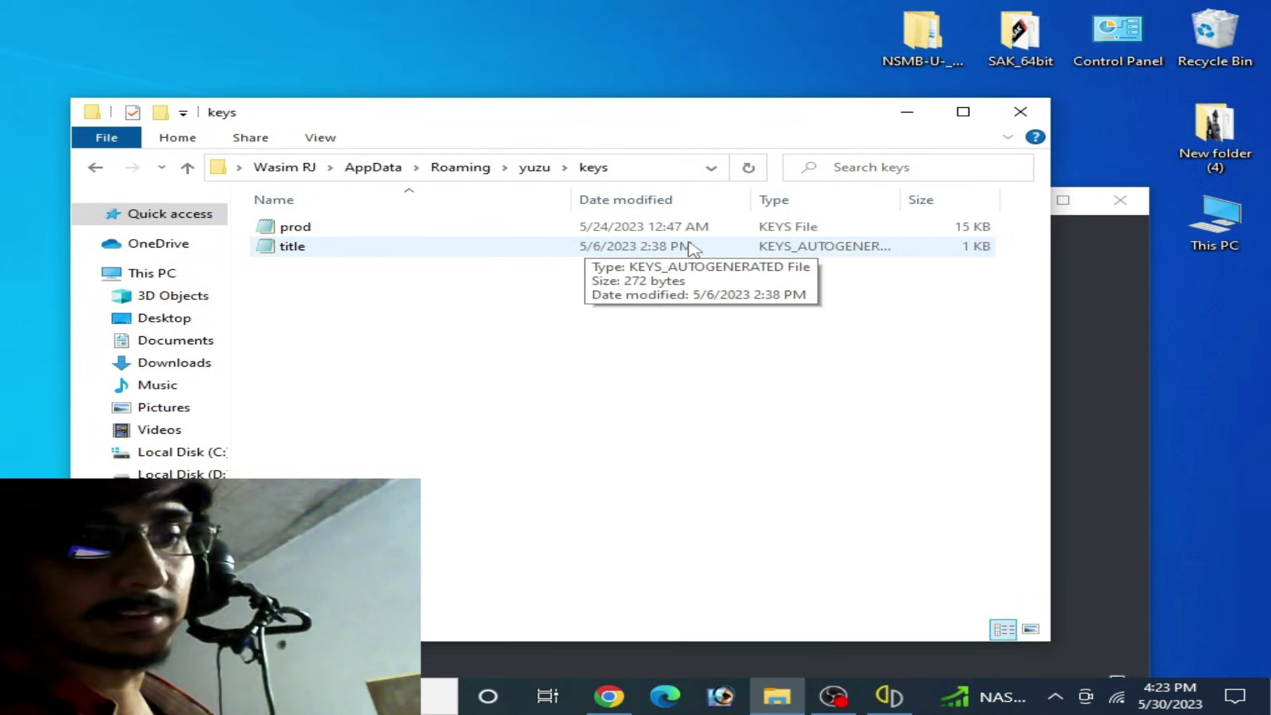
right_click(302, 251)
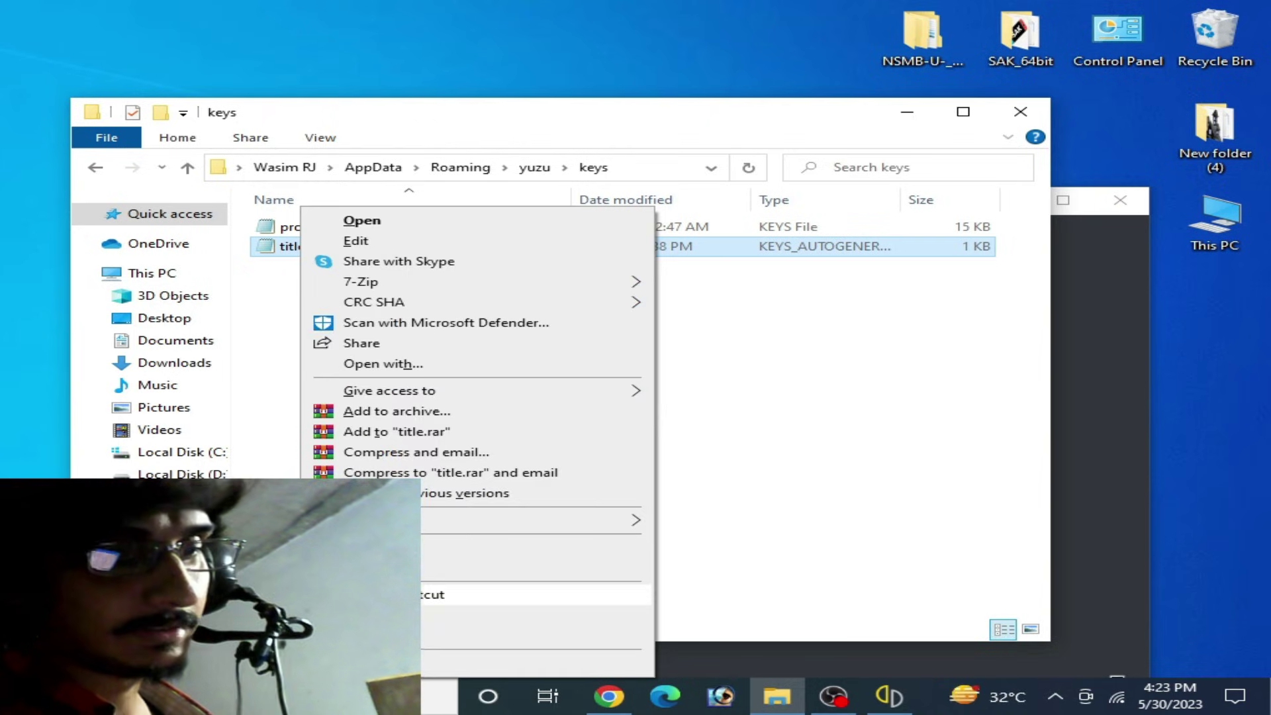
click(622, 615)
click(701, 420)
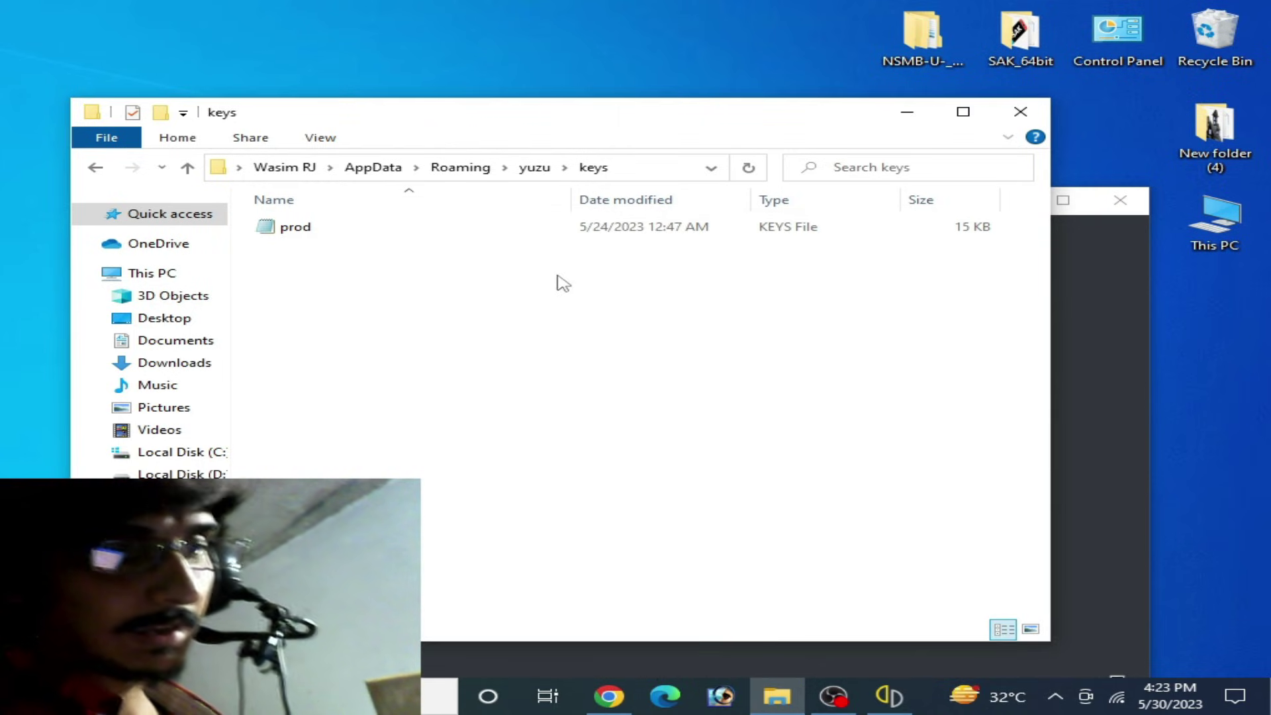
Step: Close the keys folder and restart yuzu
click(1020, 111)
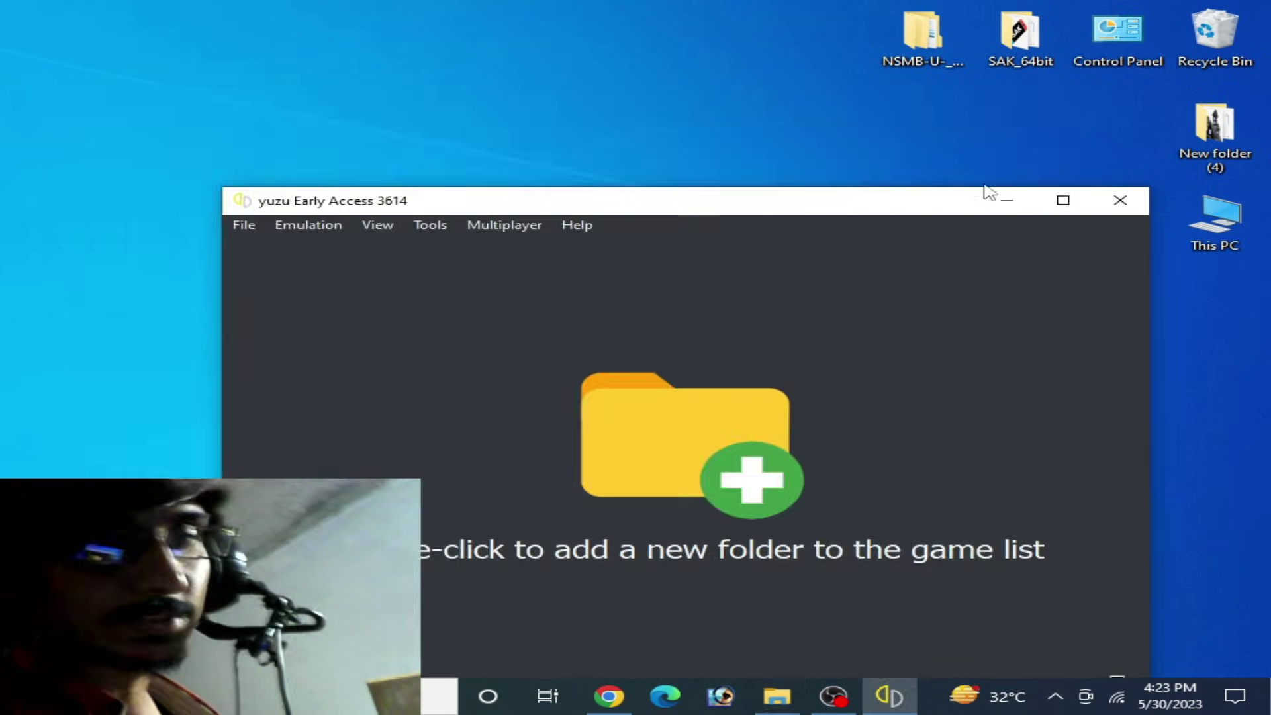
drag(914, 213, 910, 160)
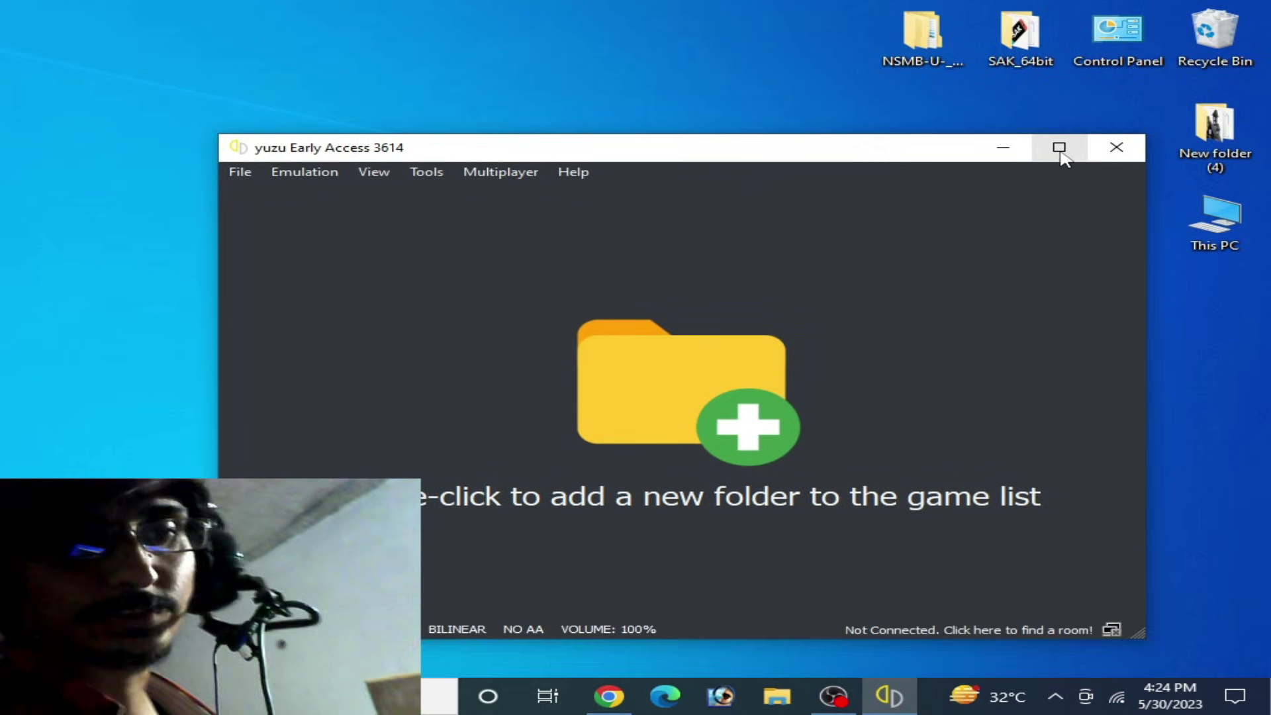
click(1117, 147)
double_click(517, 229)
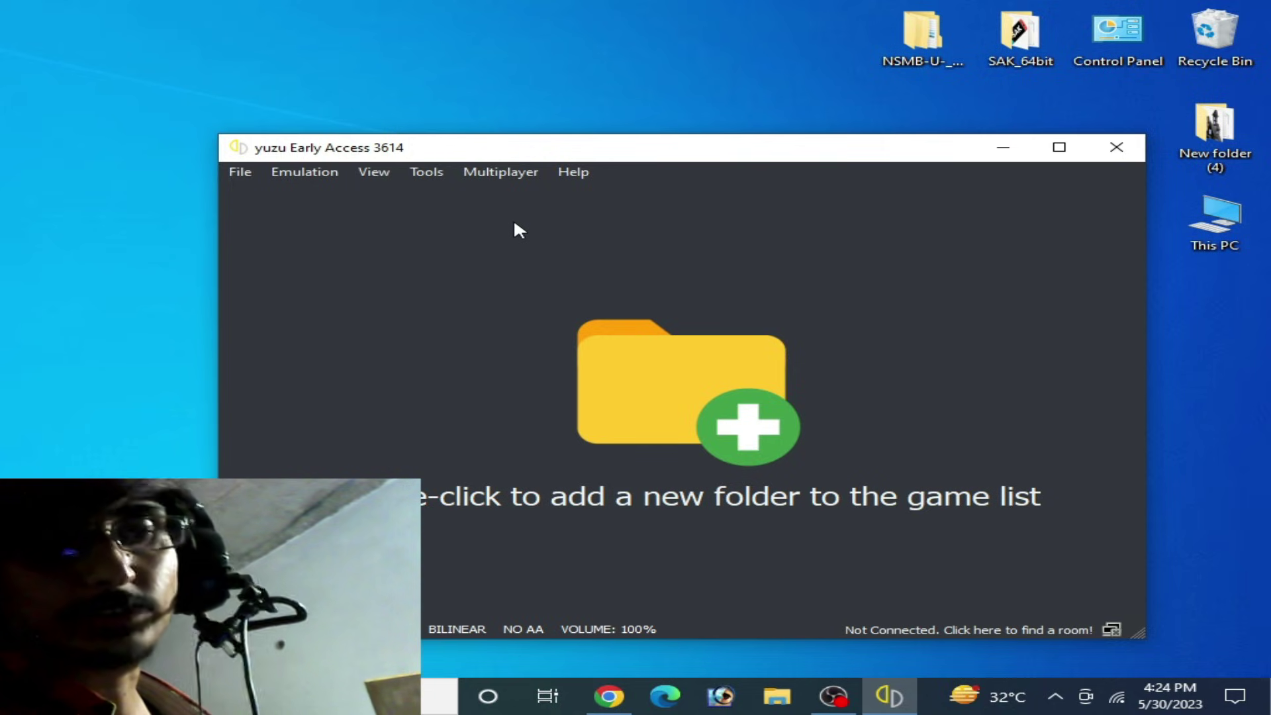
Step: Examine the installed firmware files in nand > system > Contents > registered within the yuzu data folder, then close the folder window
click(244, 169)
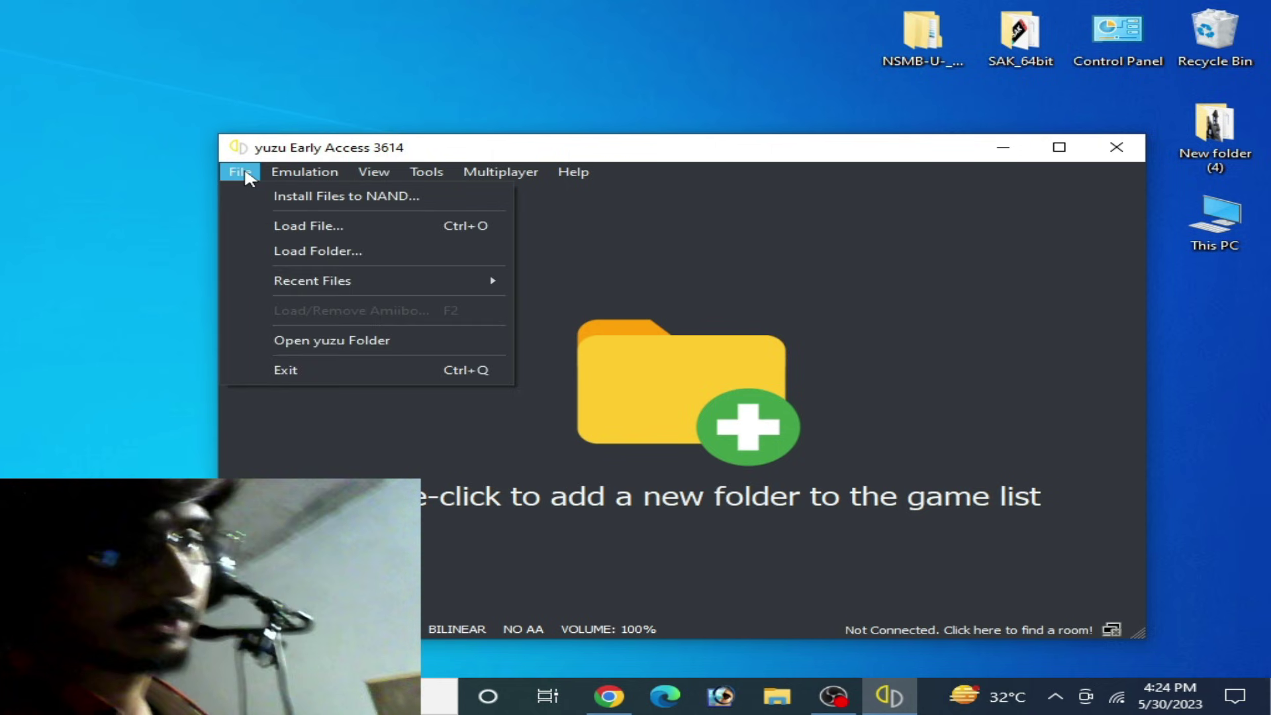
click(328, 343)
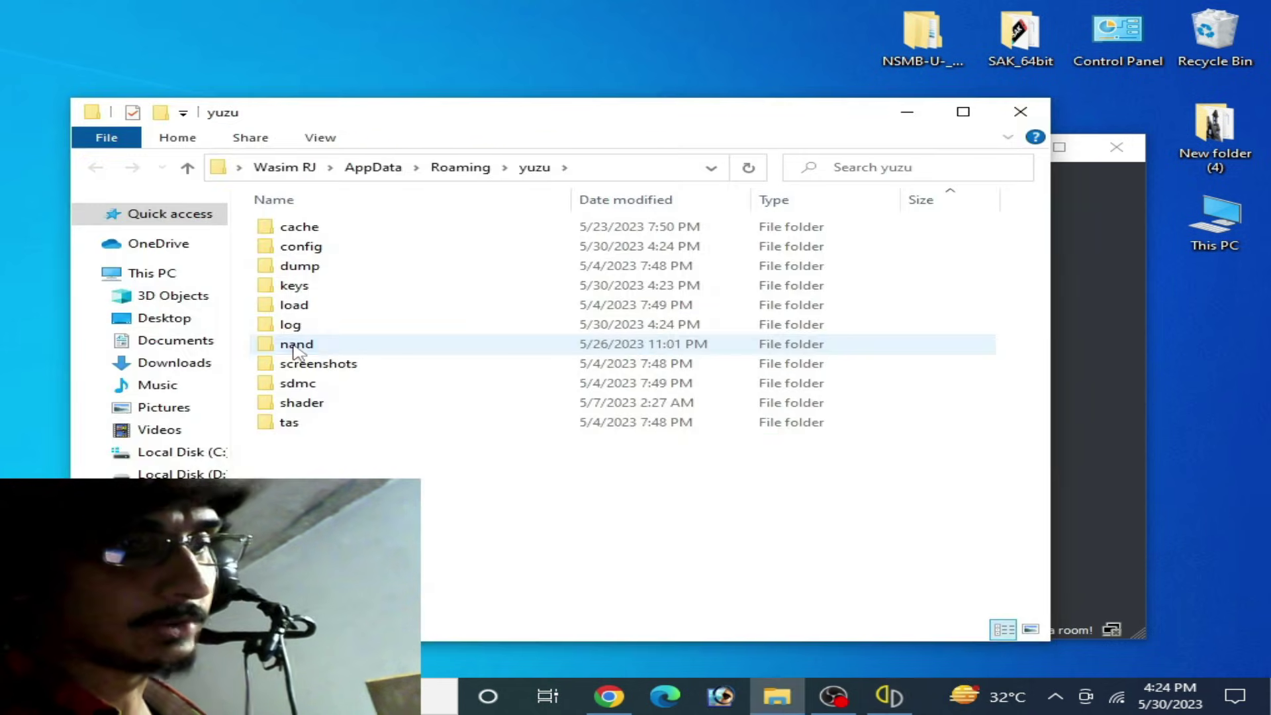
double_click(294, 345)
double_click(309, 228)
click(309, 232)
double_click(308, 232)
double_click(312, 247)
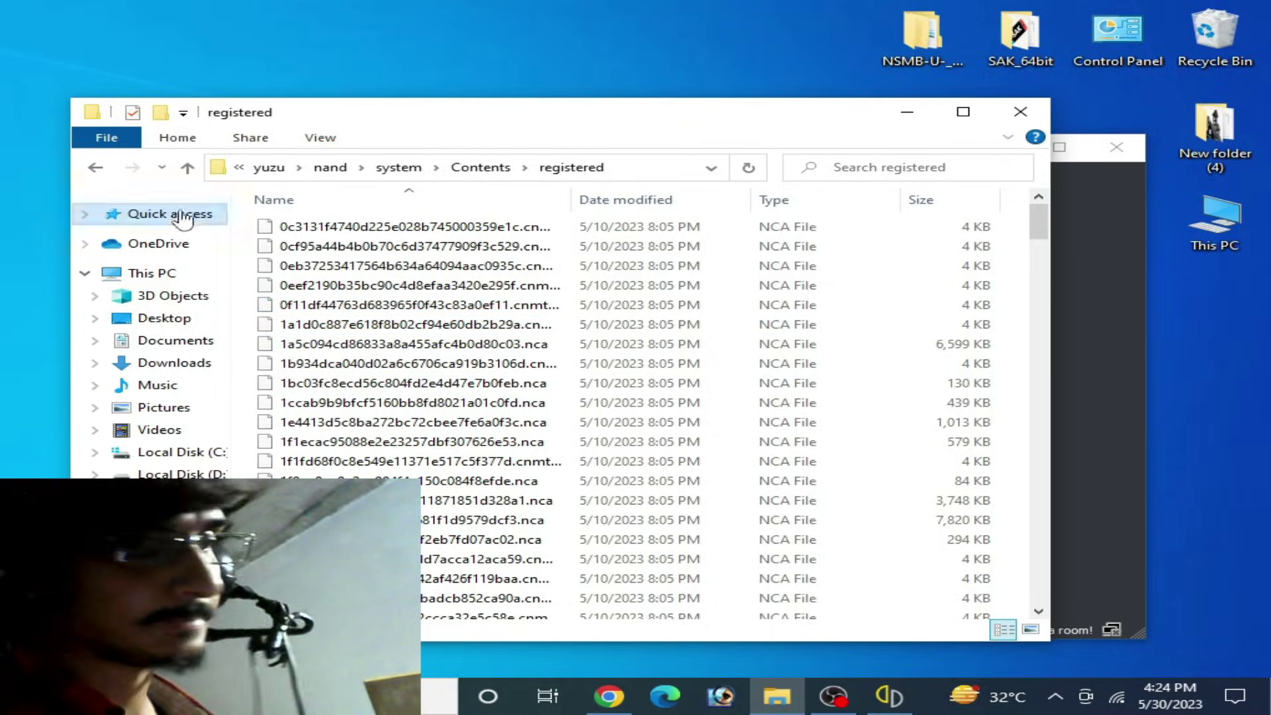
click(105, 171)
click(97, 169)
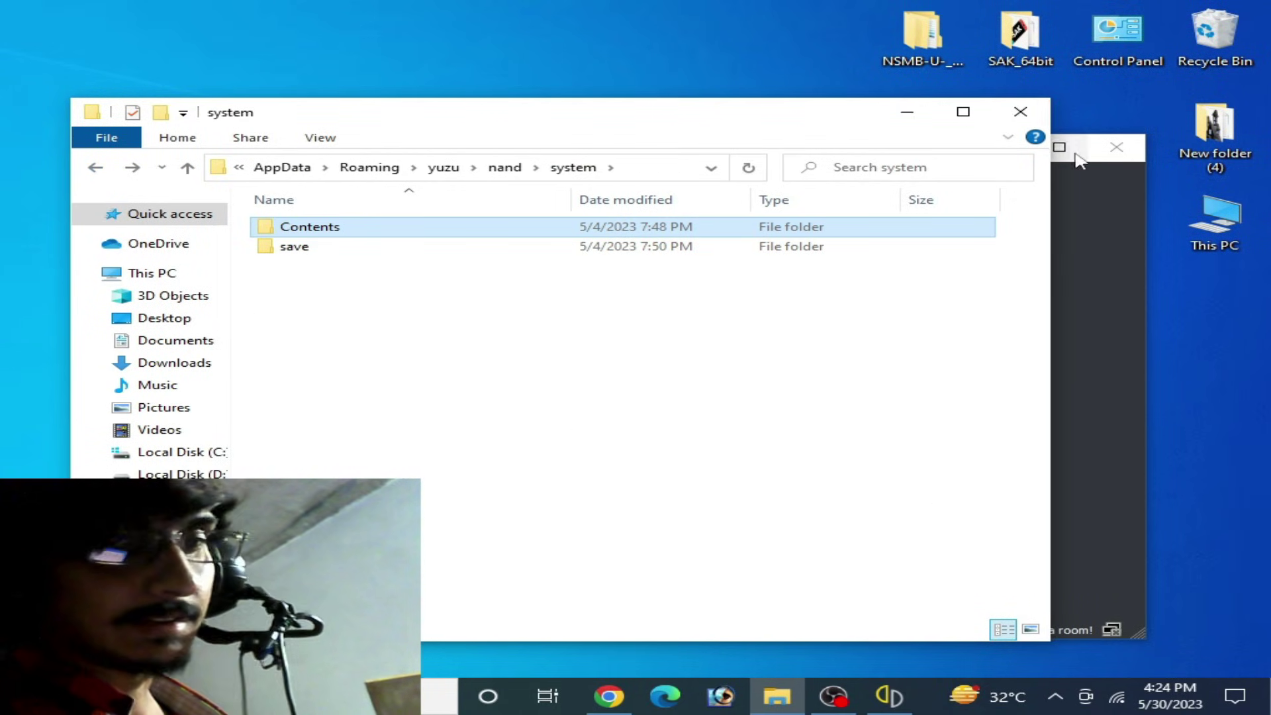
click(1020, 111)
Step: Close yuzu and open the New Super Mario Bros. U Deluxe folder inside NSMB-U-_NSP on the desktop
drag(789, 158, 746, 152)
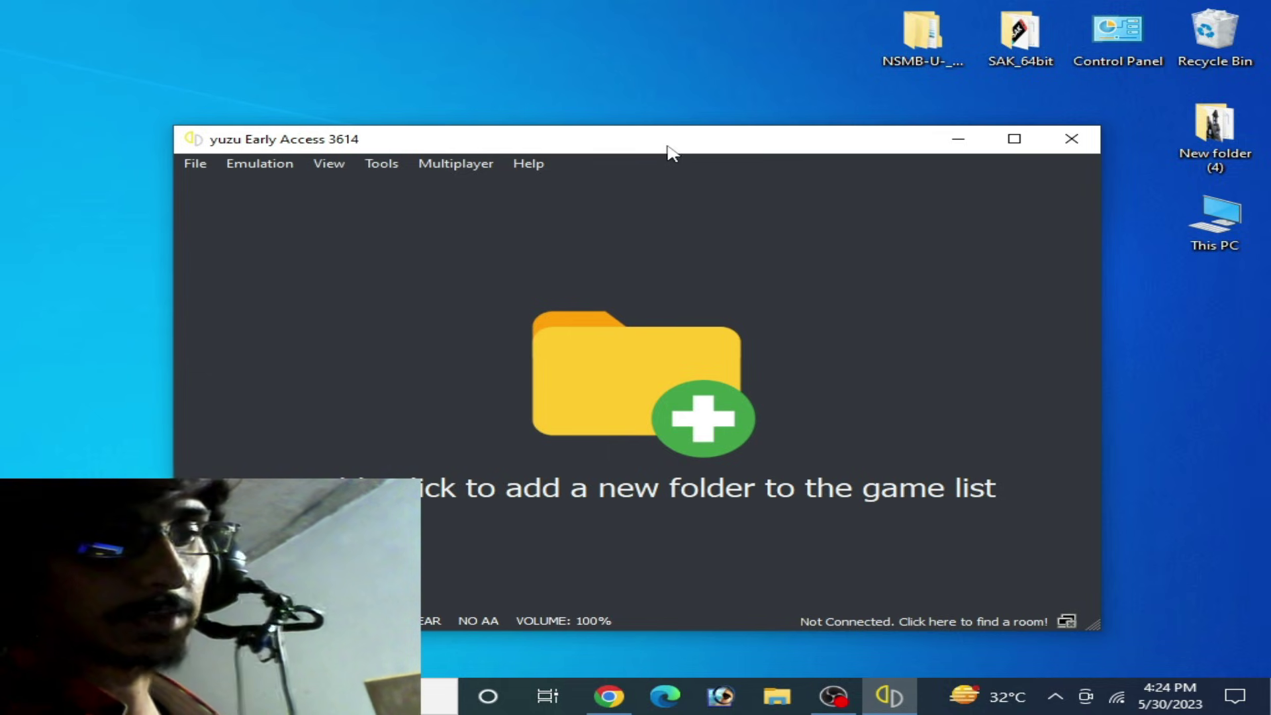
drag(670, 148, 637, 148)
click(1035, 140)
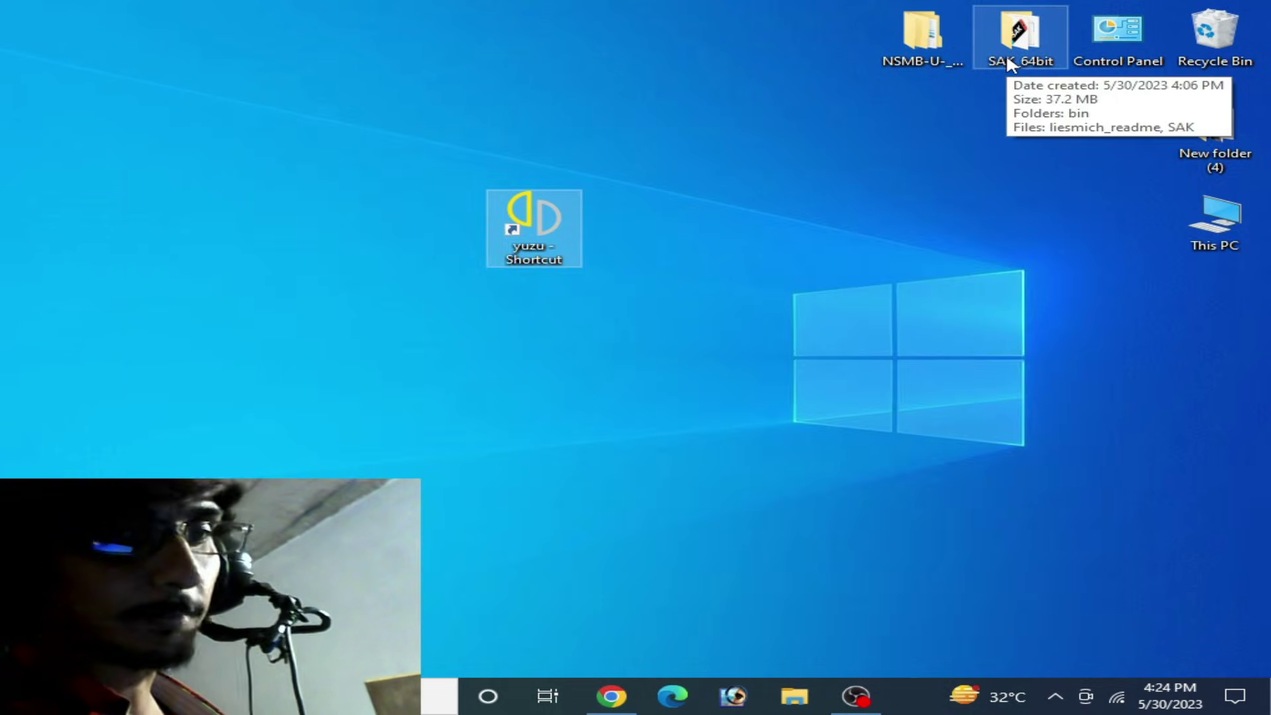
double_click(893, 40)
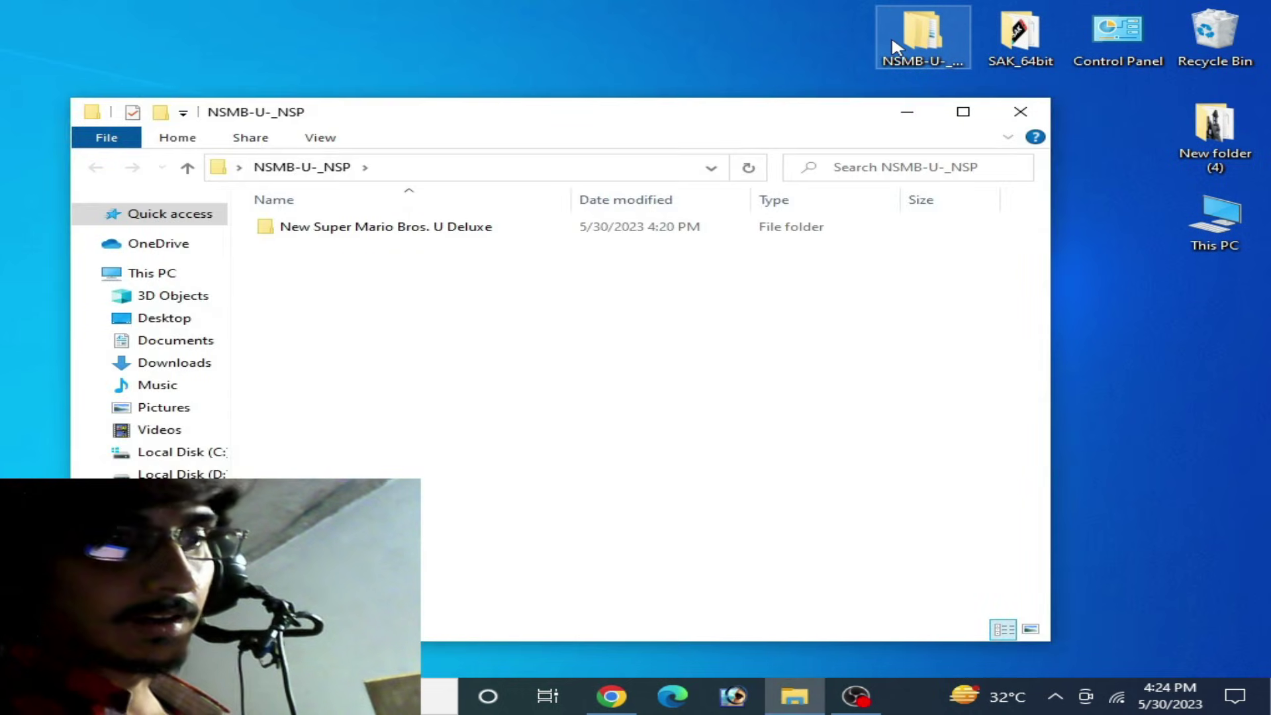
double_click(494, 230)
mouse_move(622, 120)
mouse_down()
mouse_move(604, 125)
mouse_move(611, 115)
mouse_up()
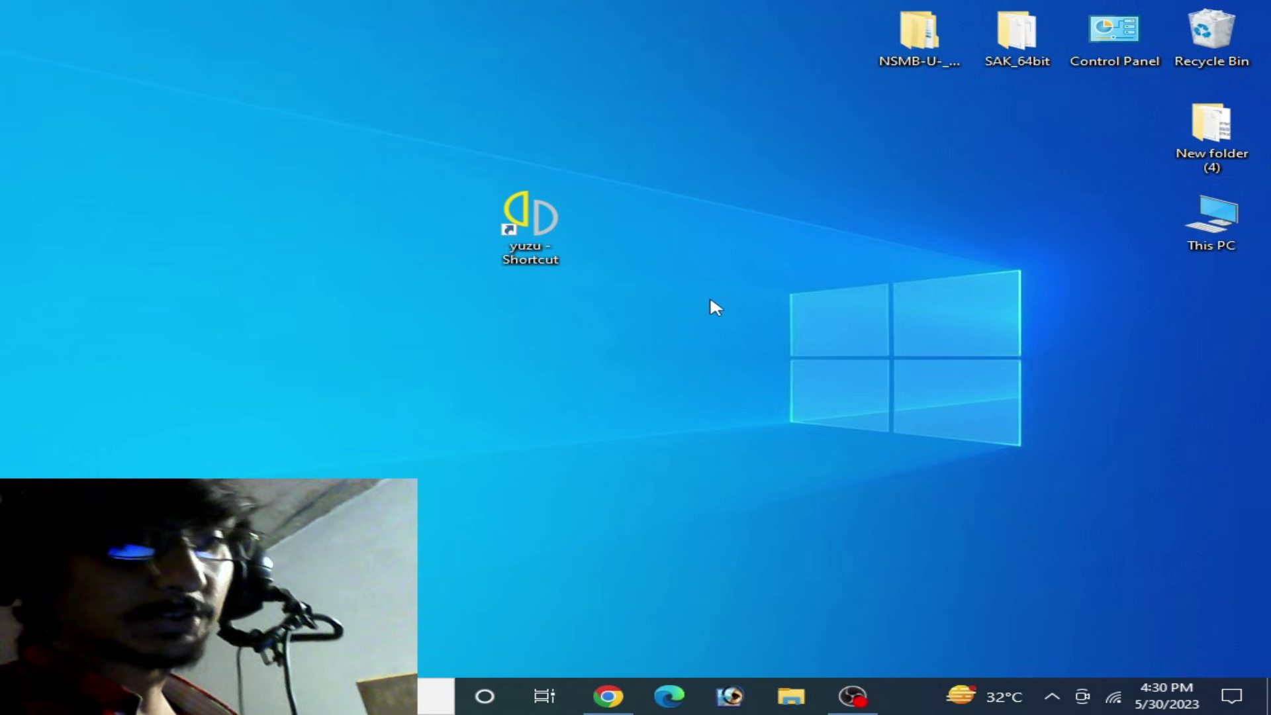
Step: Launch yuzu and load the game file New Super Mario Bros. U Deluxe.xci from the desktop's SAK_64bit folder
double_click(539, 231)
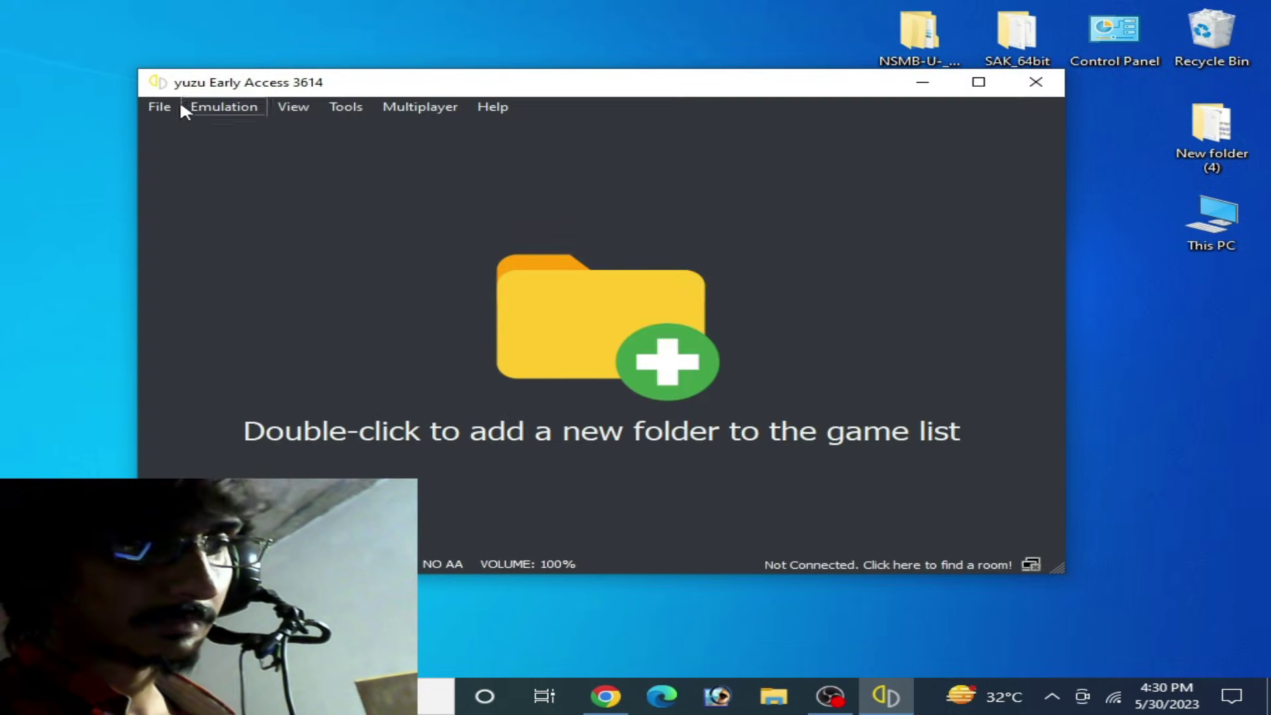
click(162, 107)
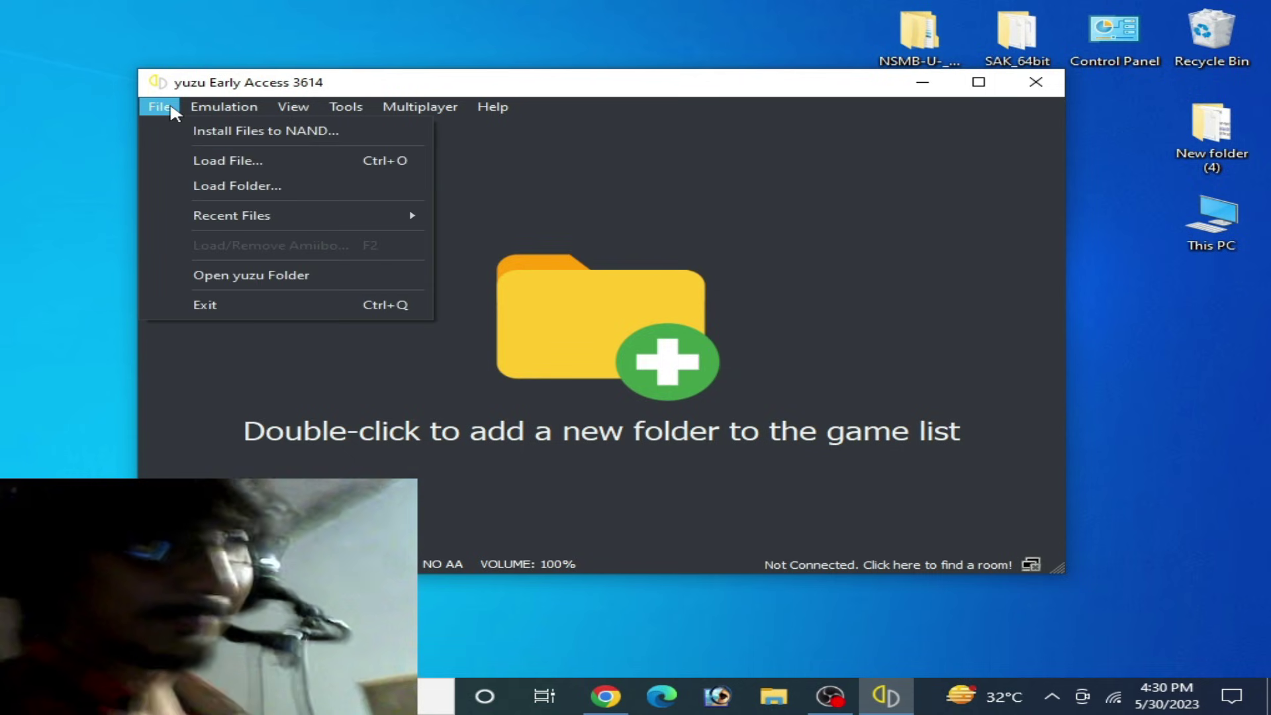
click(199, 160)
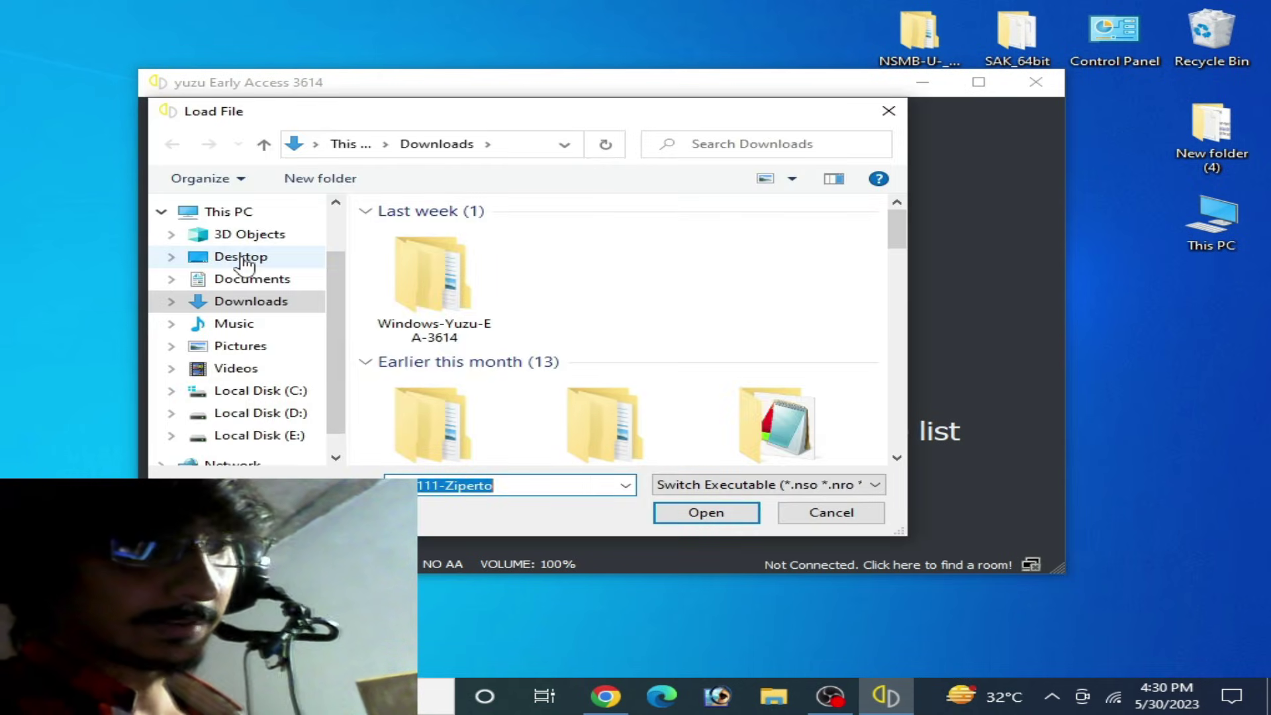
click(242, 258)
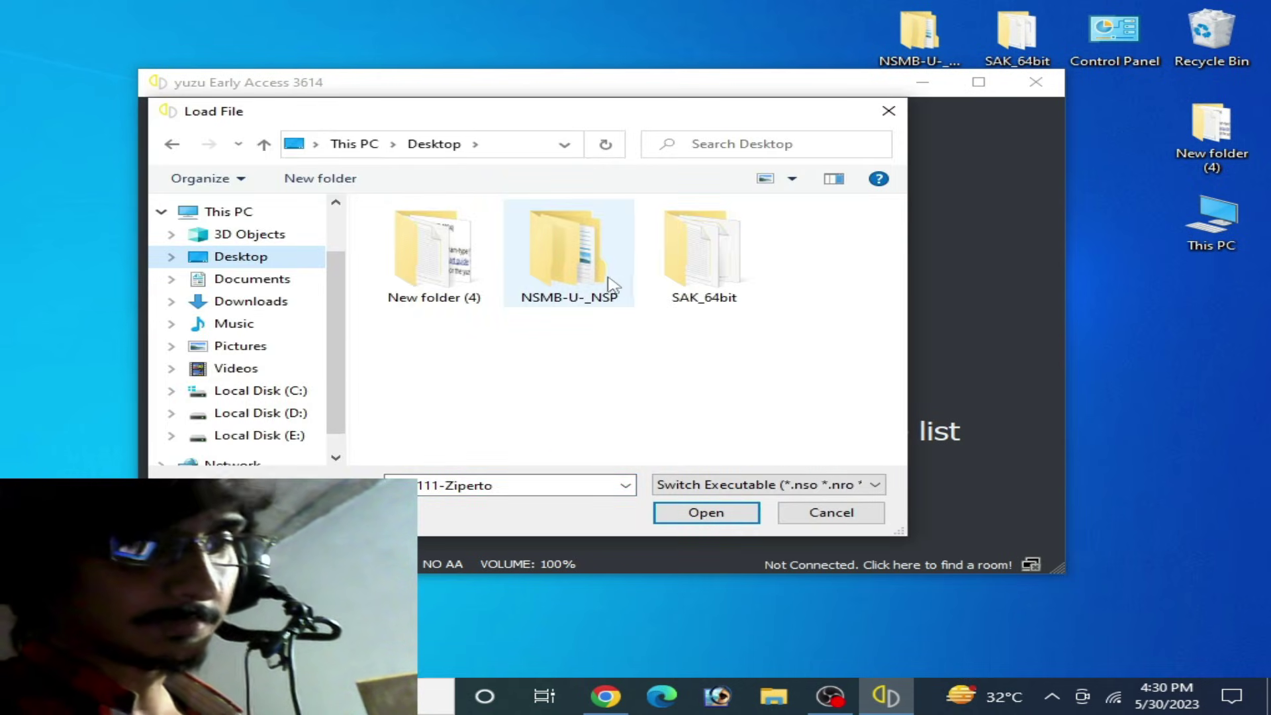
double_click(727, 268)
click(562, 259)
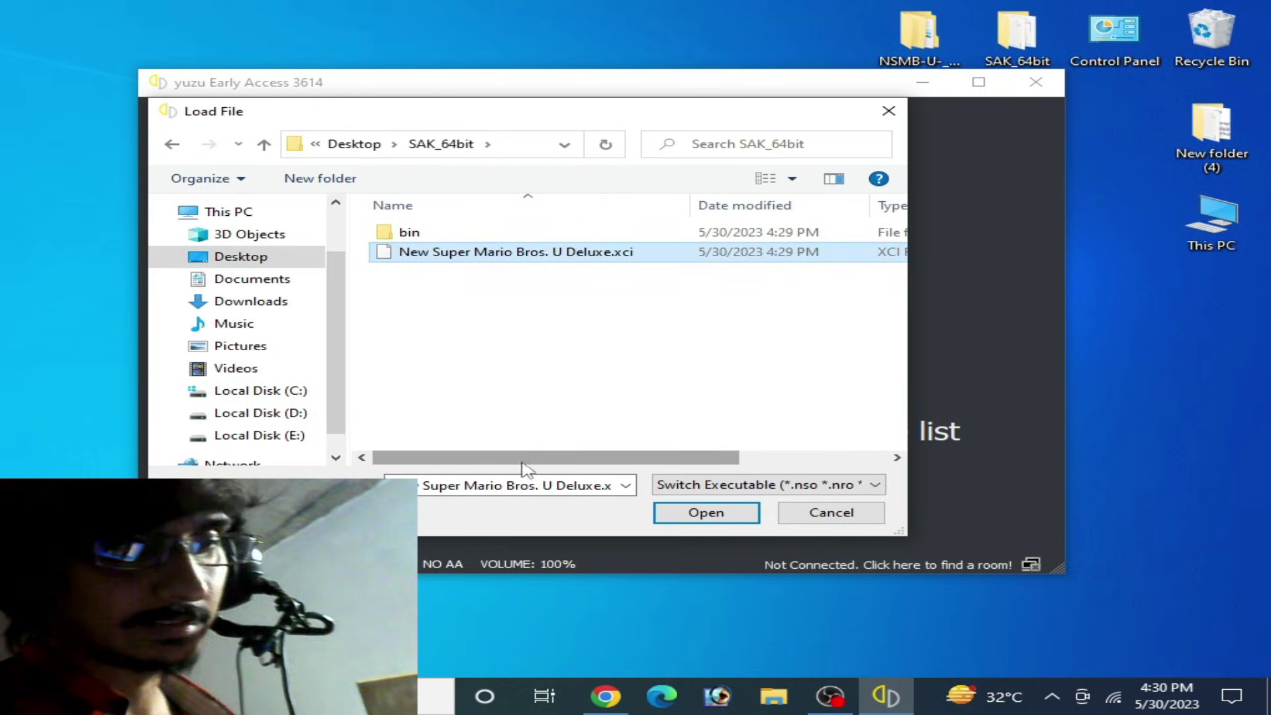
mouse_move(543, 469)
mouse_down()
mouse_move(621, 474)
mouse_move(547, 469)
mouse_up()
click(698, 514)
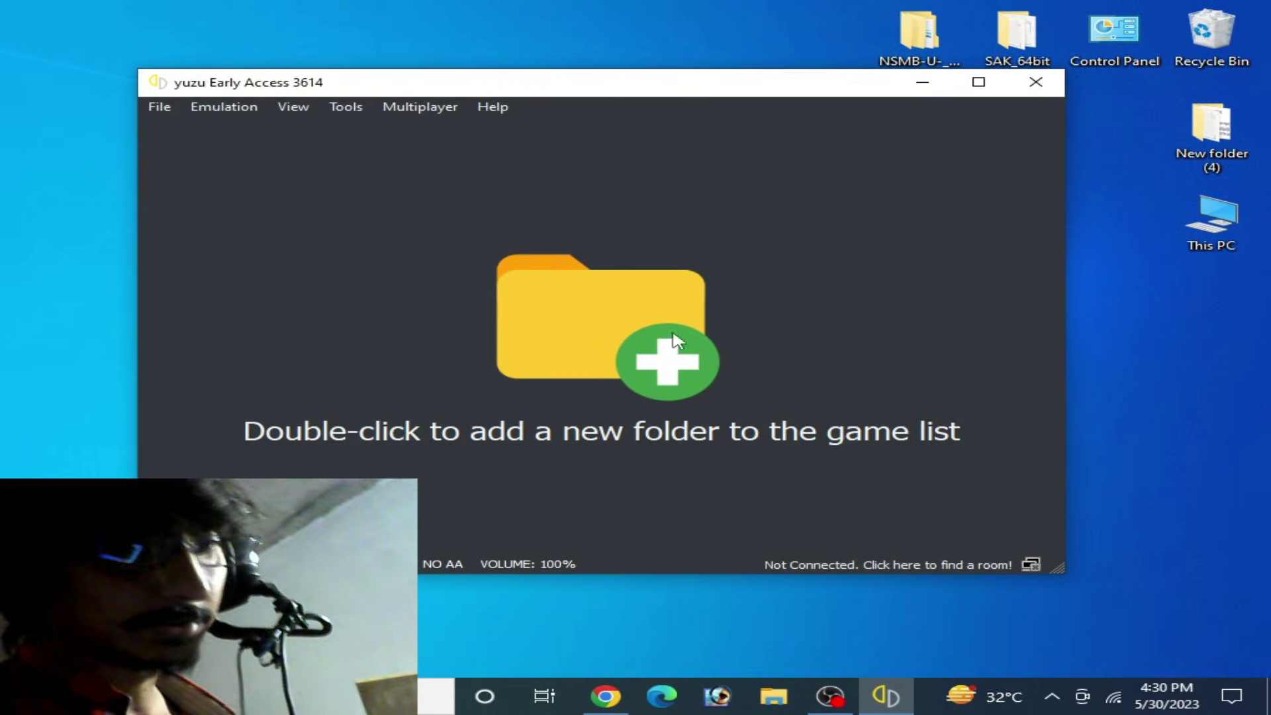